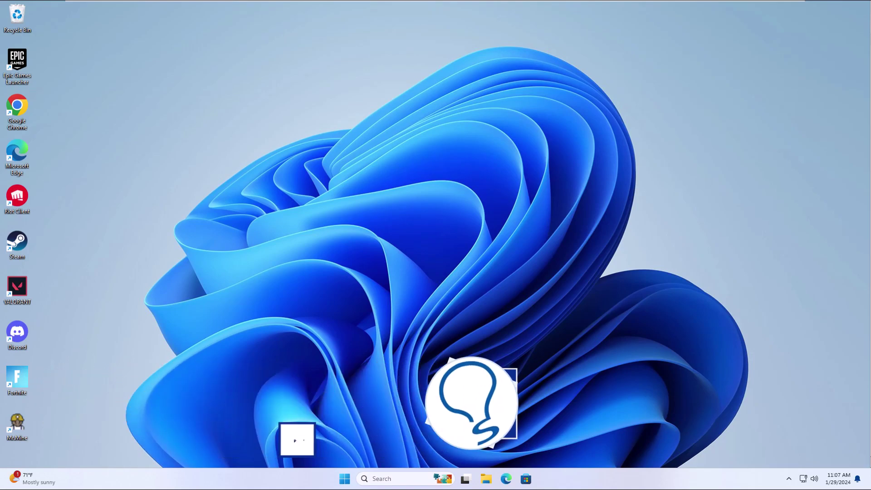
# Step: Set the Riot Client shortcut to run in Windows 8 compatibility mode as administrator, and save it
pyautogui.rightClick(22, 198)
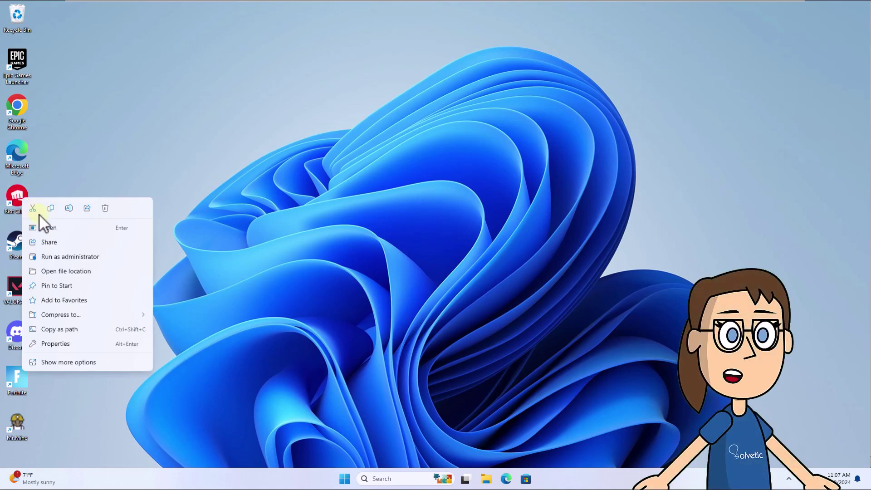
pyautogui.click(83, 346)
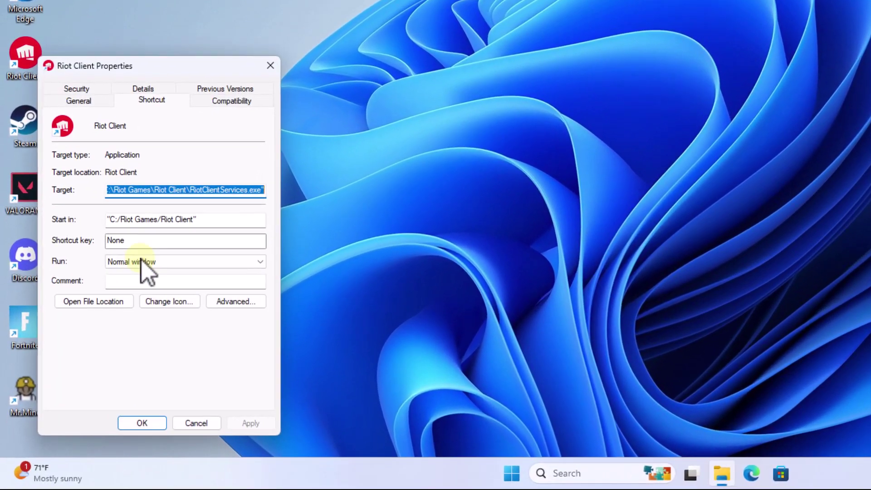
pyautogui.click(250, 101)
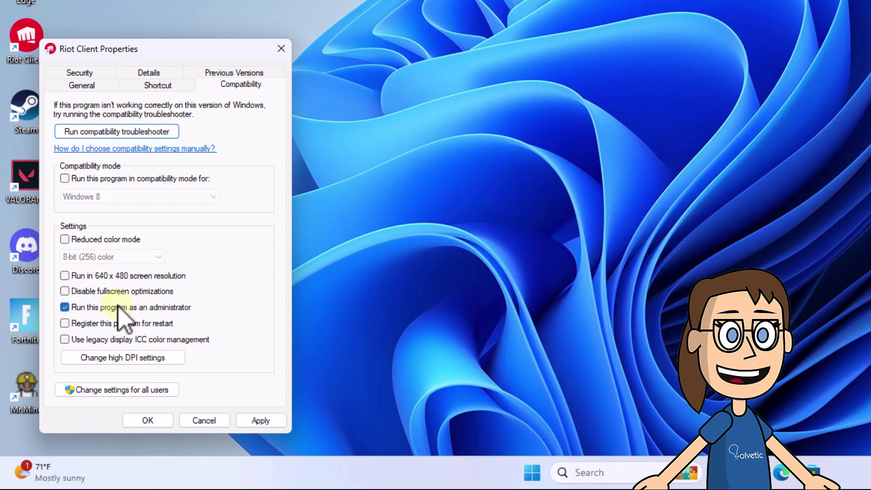
pyautogui.click(65, 178)
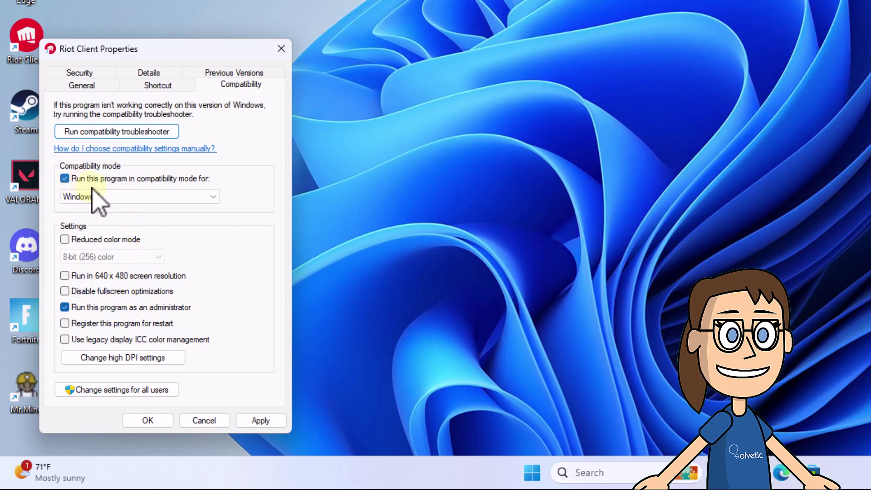
pyautogui.click(114, 197)
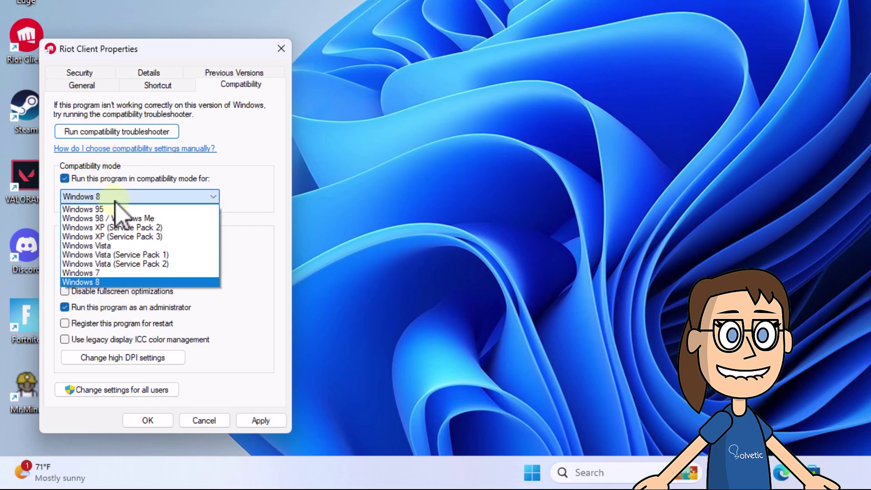
pyautogui.click(120, 282)
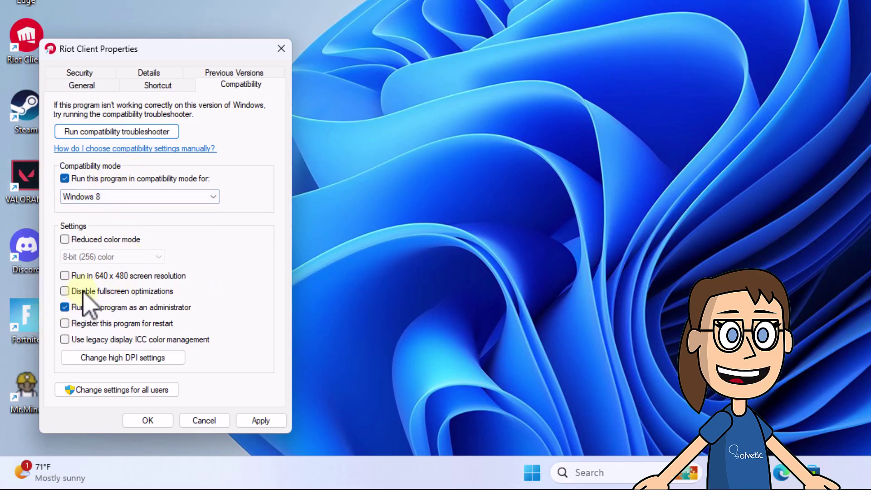
pyautogui.click(261, 421)
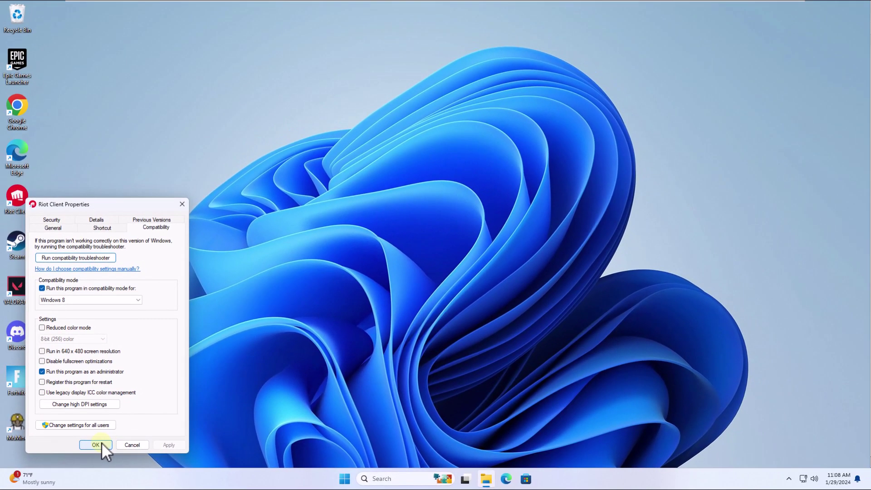
pyautogui.click(114, 436)
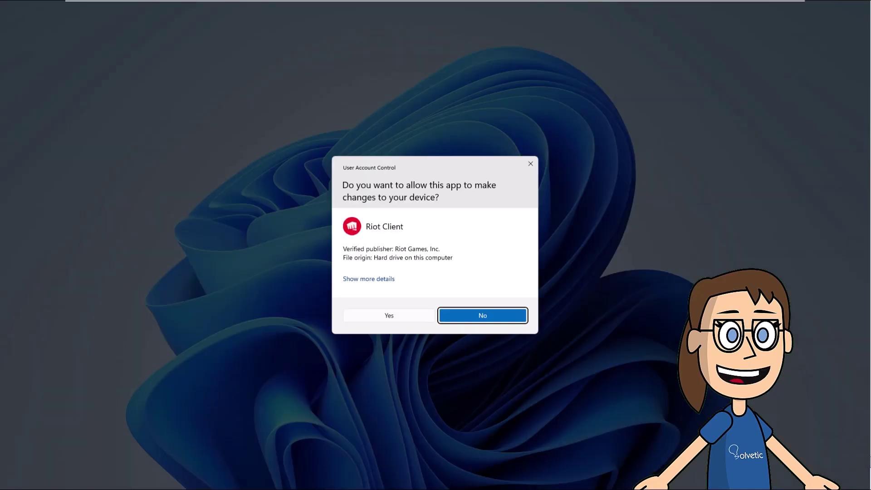
pyautogui.click(408, 317)
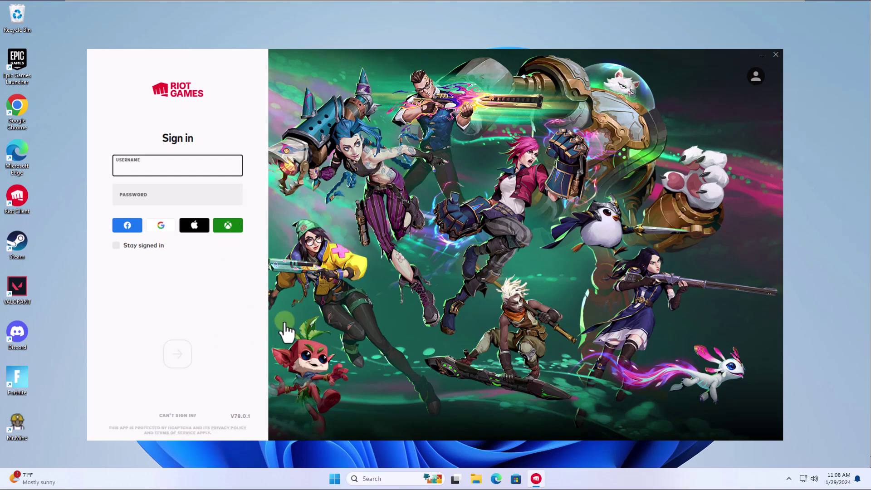
pyautogui.click(777, 55)
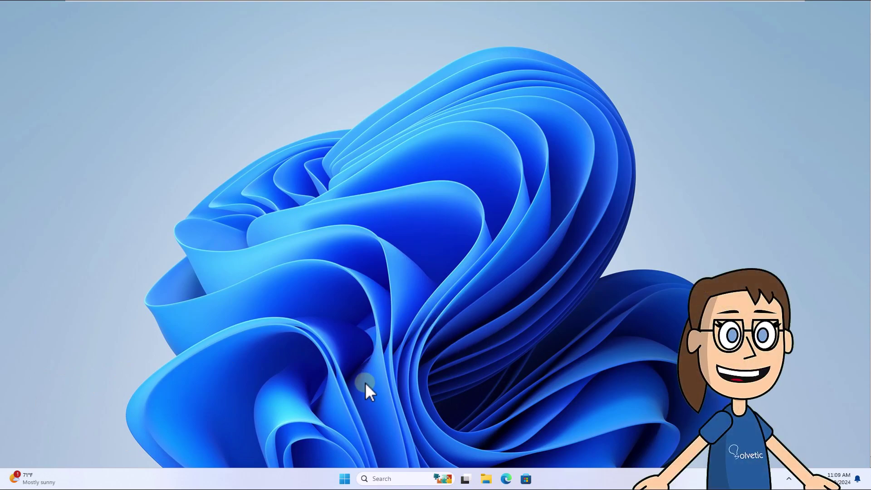
# Step: Retry all failed Windows updates so Insider Preview 26040.1000 starts downloading, then close Settings
pyautogui.click(345, 477)
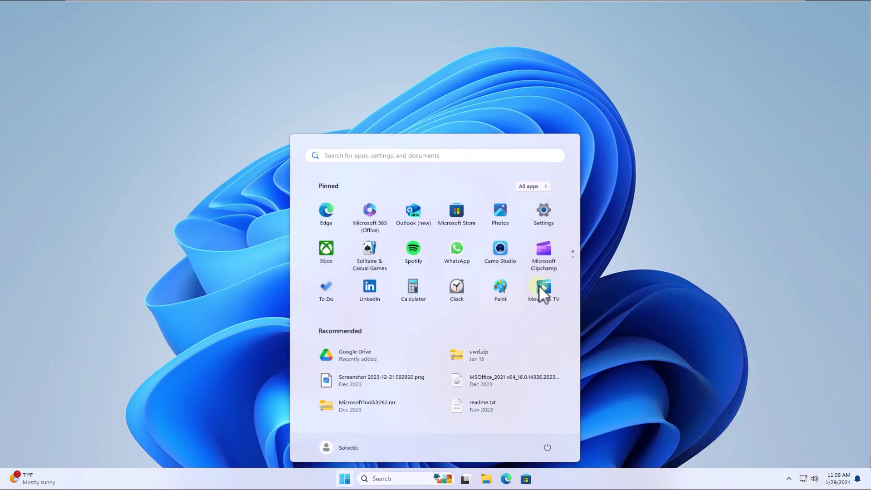
pyautogui.click(551, 219)
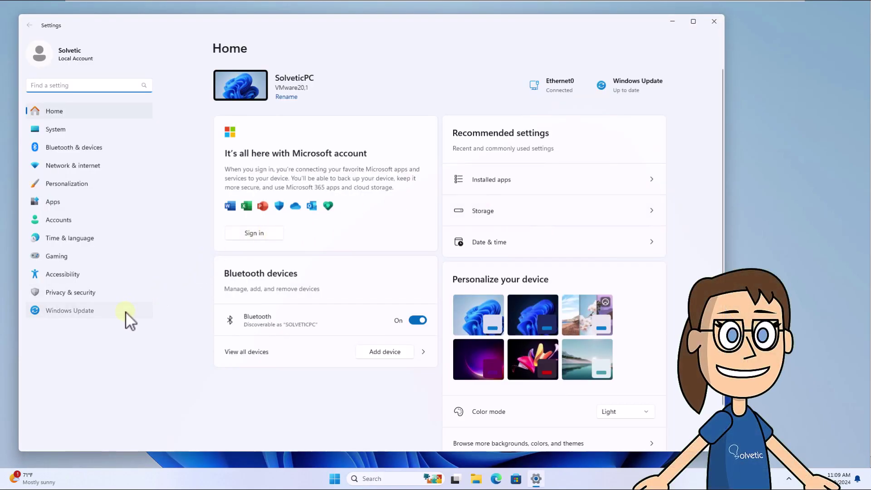
pyautogui.click(126, 313)
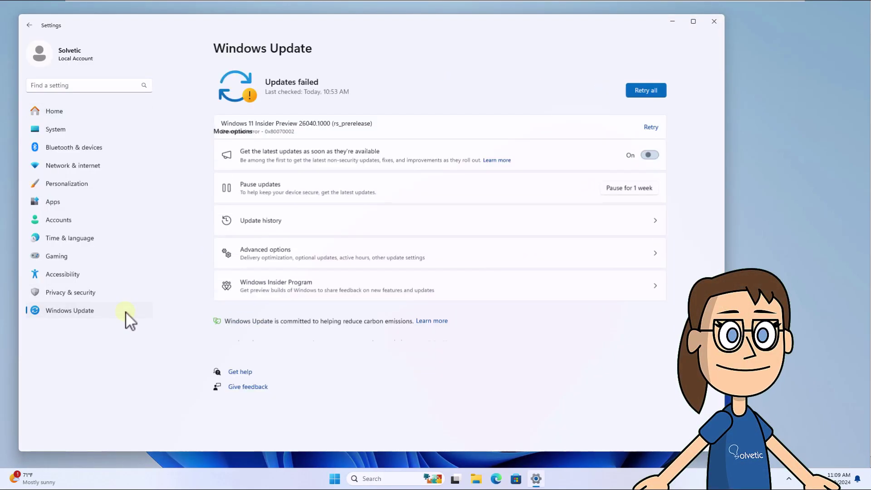
pyautogui.click(653, 94)
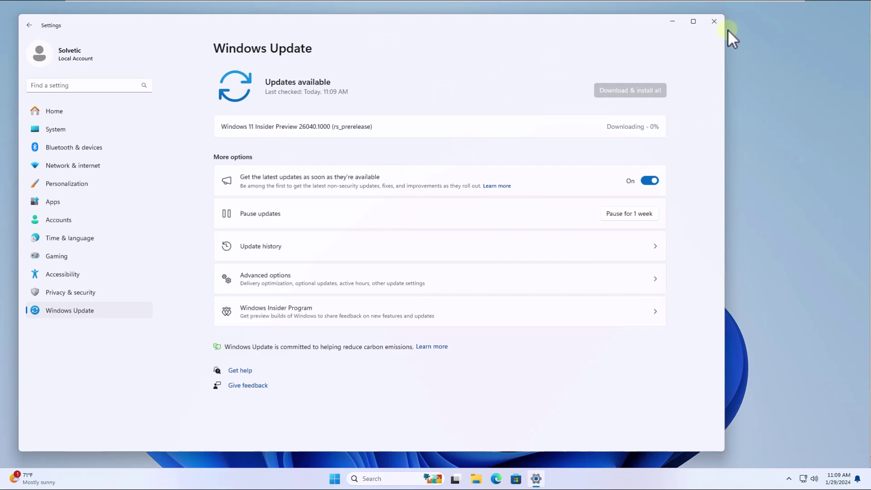
pyautogui.click(719, 21)
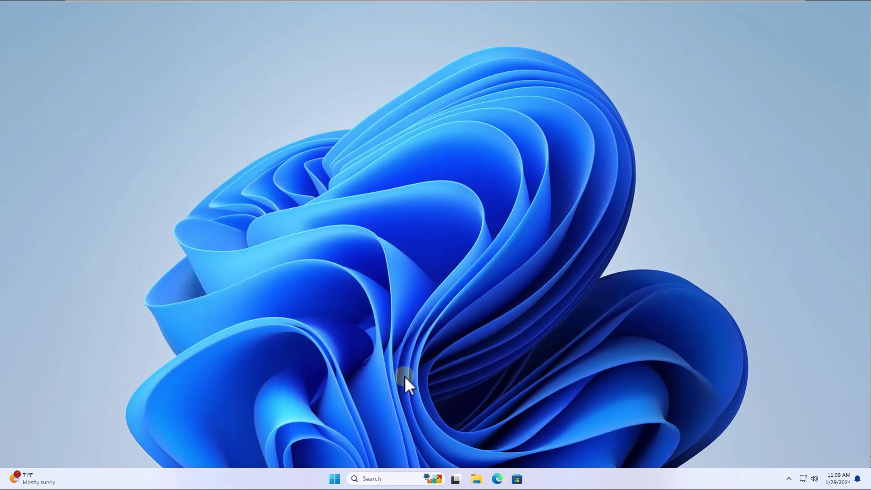
pyautogui.click(411, 478)
pyautogui.write('riot')
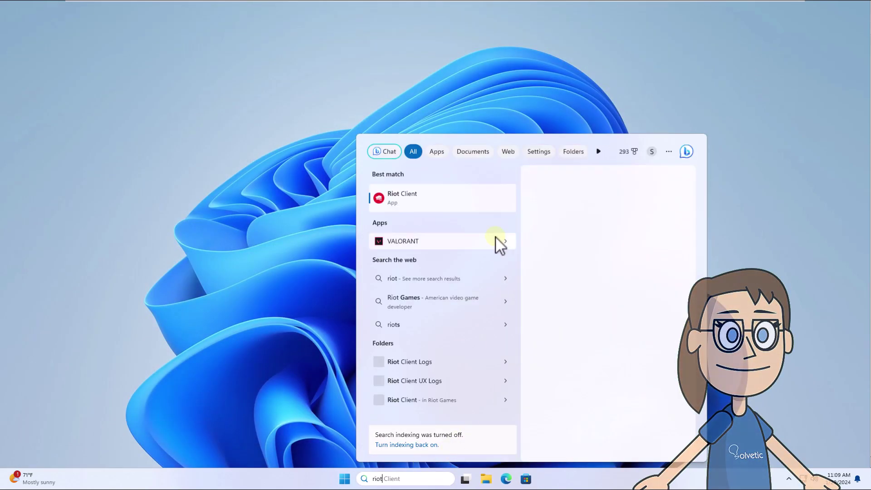
pyautogui.click(492, 206)
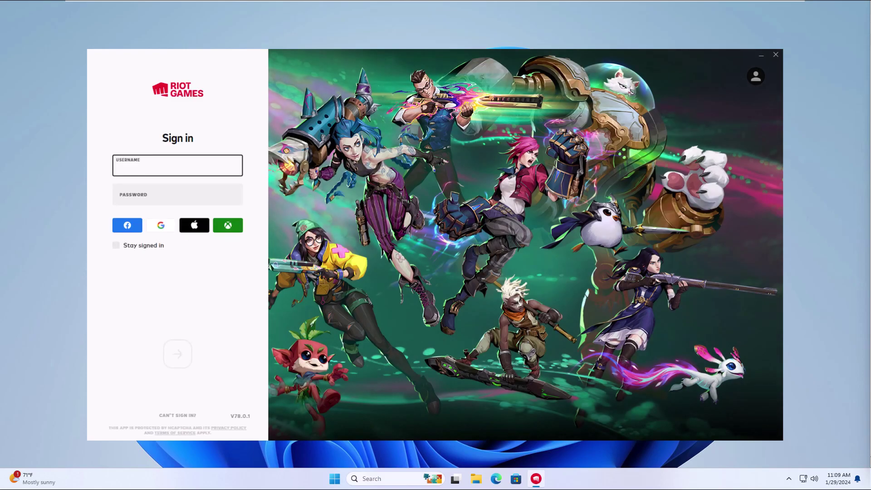
pyautogui.click(776, 54)
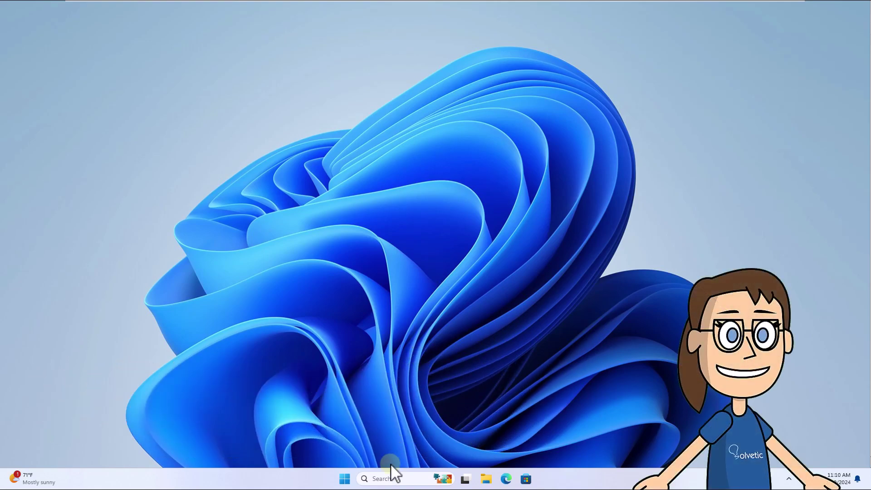
# Step: Uninstall Riot Vanguard from Control Panel's program list, approving the UAC and removal confirmations
pyautogui.click(389, 480)
pyautogui.write('control')
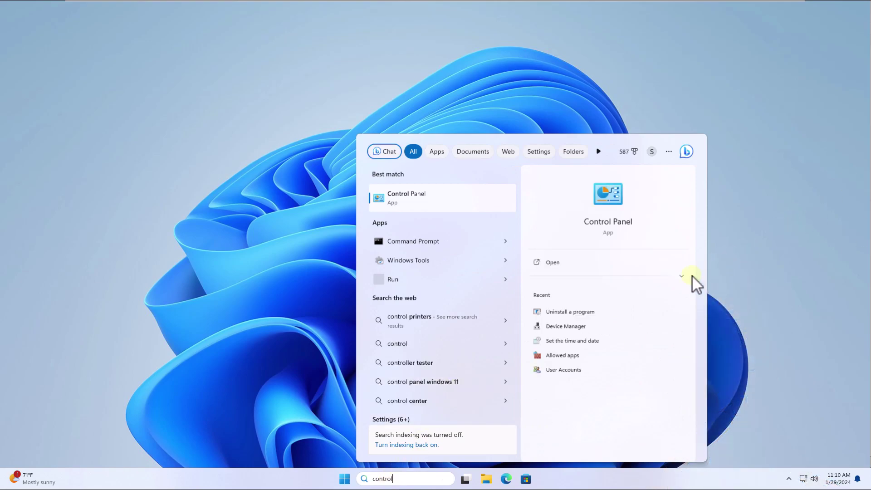
pyautogui.click(611, 314)
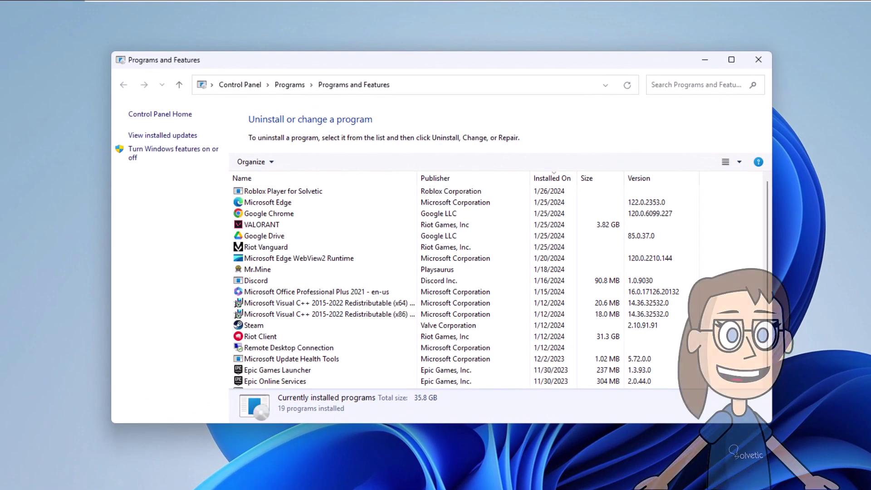
pyautogui.click(345, 246)
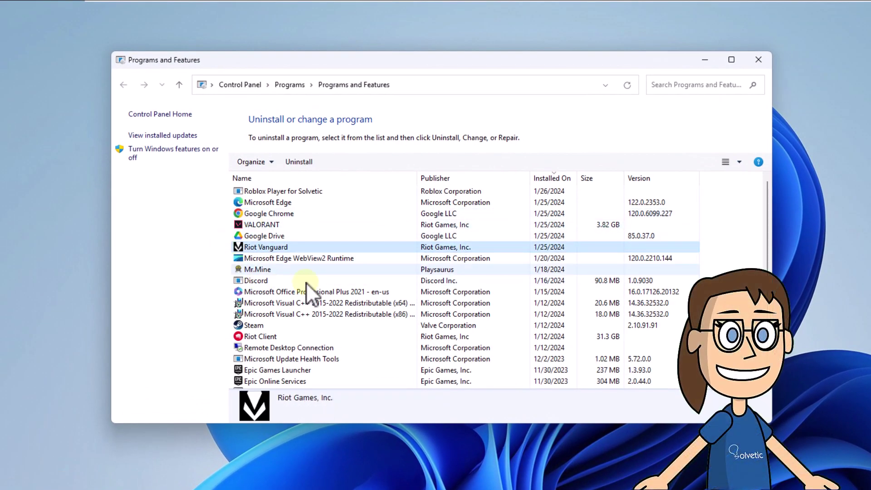
pyautogui.click(304, 165)
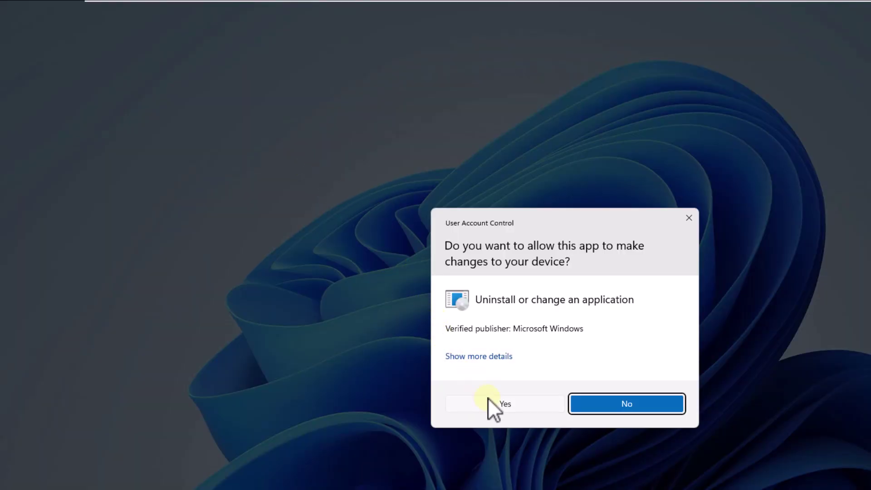
pyautogui.click(491, 402)
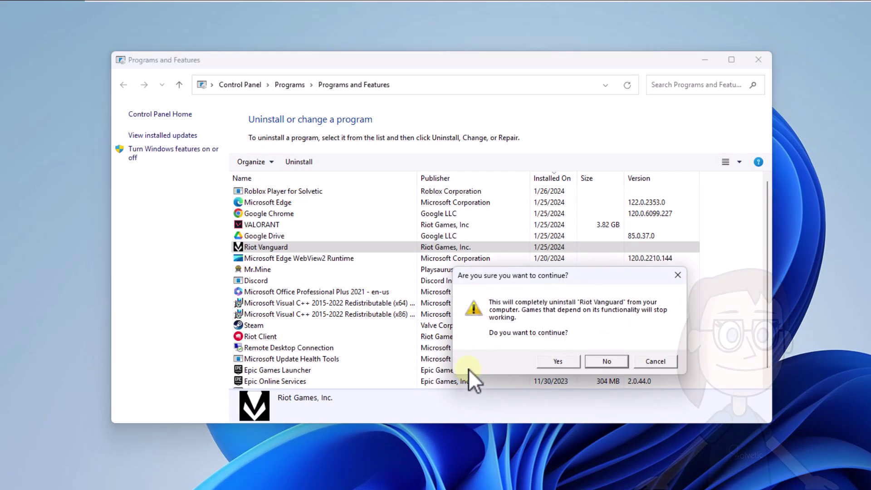
pyautogui.click(550, 362)
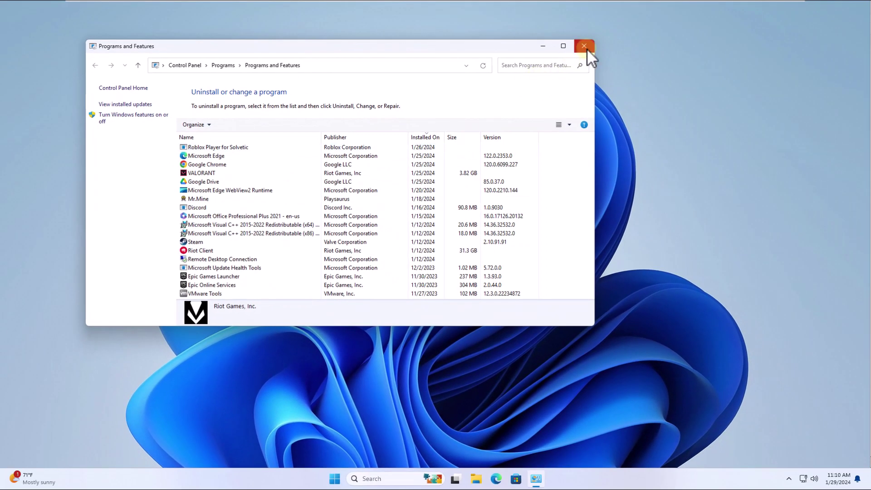
# Step: Launch VALORANT from search, decline auto-update with NOT NOW, and close the Riot Client
pyautogui.click(585, 47)
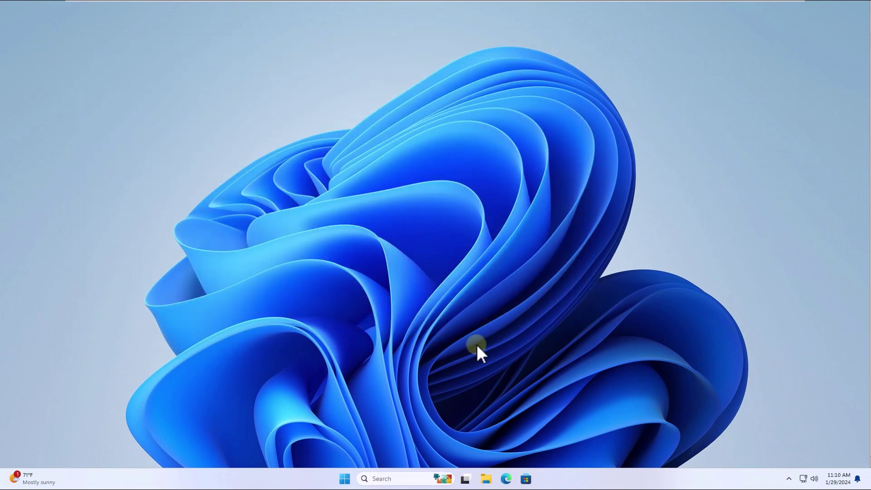
pyautogui.click(401, 479)
pyautogui.write('valorant')
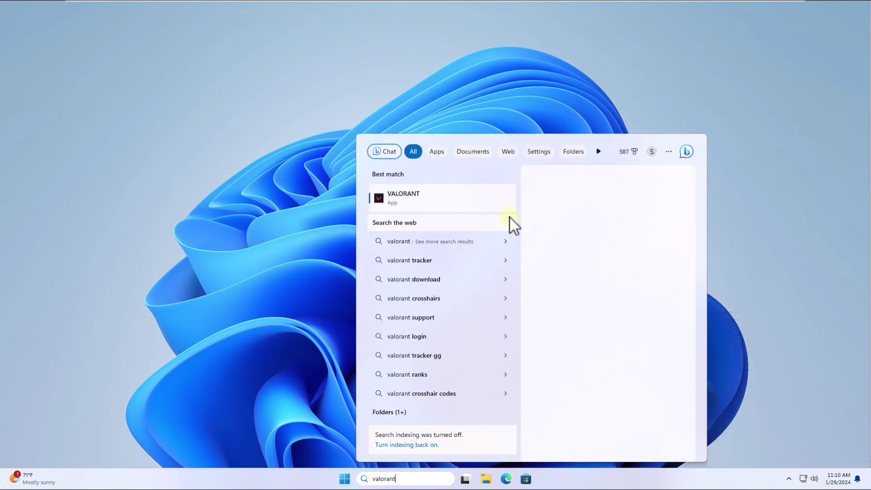
pyautogui.click(492, 200)
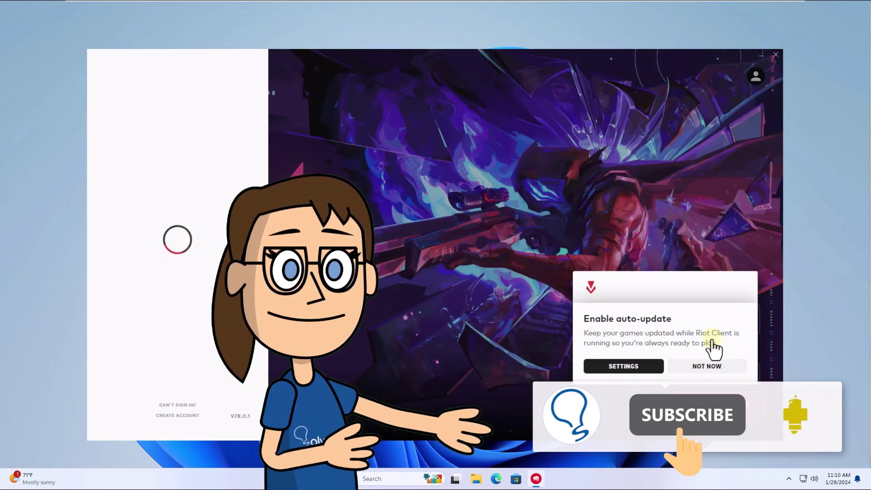
pyautogui.click(713, 368)
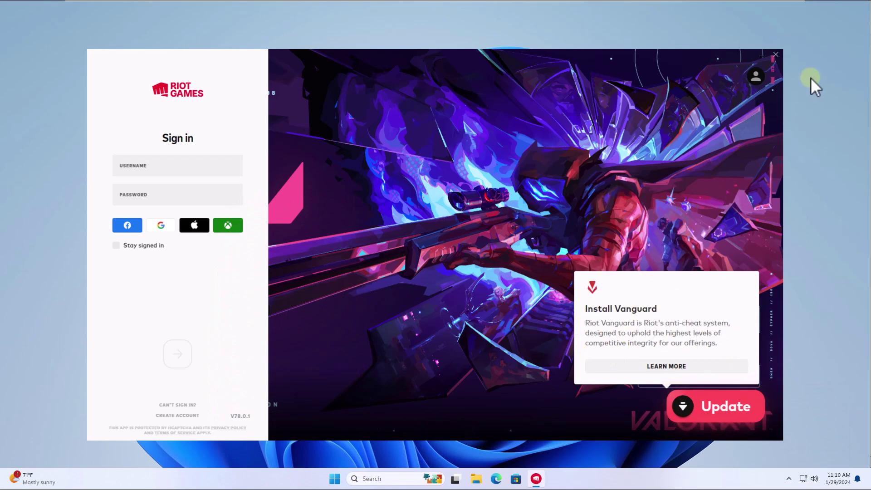
pyautogui.click(776, 55)
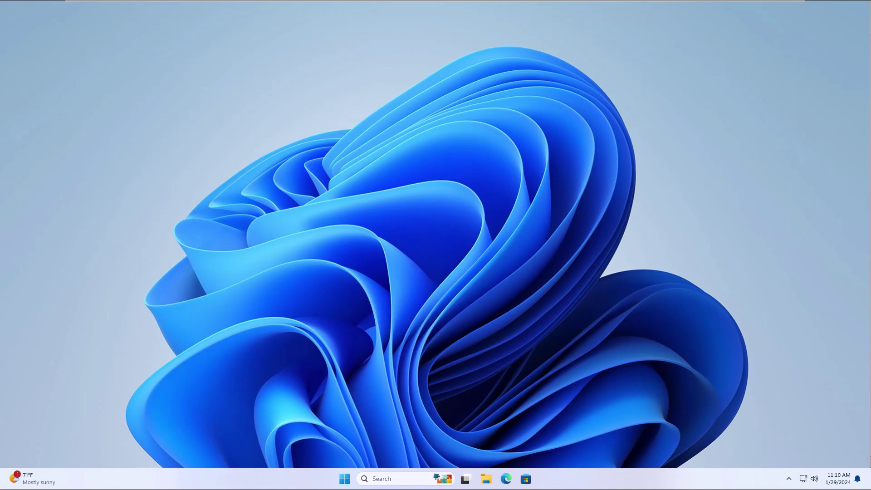